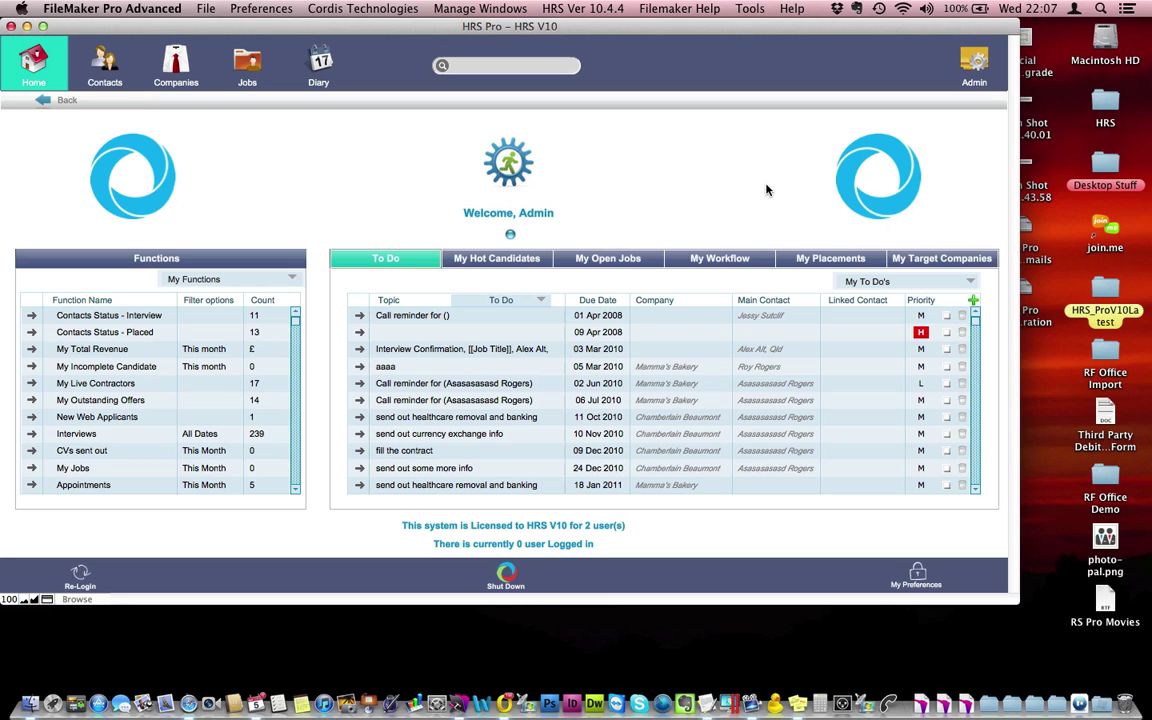
Create a new candidate contact seeking a permanent role, using the last listed CV document in the CVs folder
{"action": "left_click", "coordinate": [97, 62]}
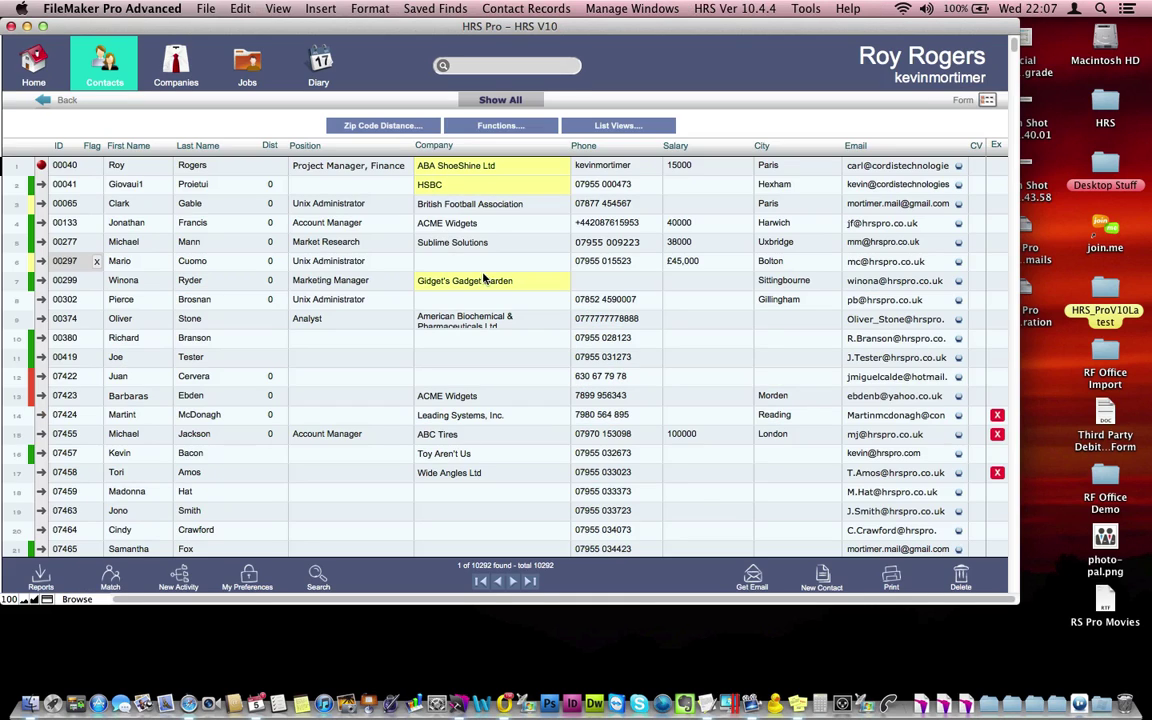
{"action": "left_click", "coordinate": [822, 575]}
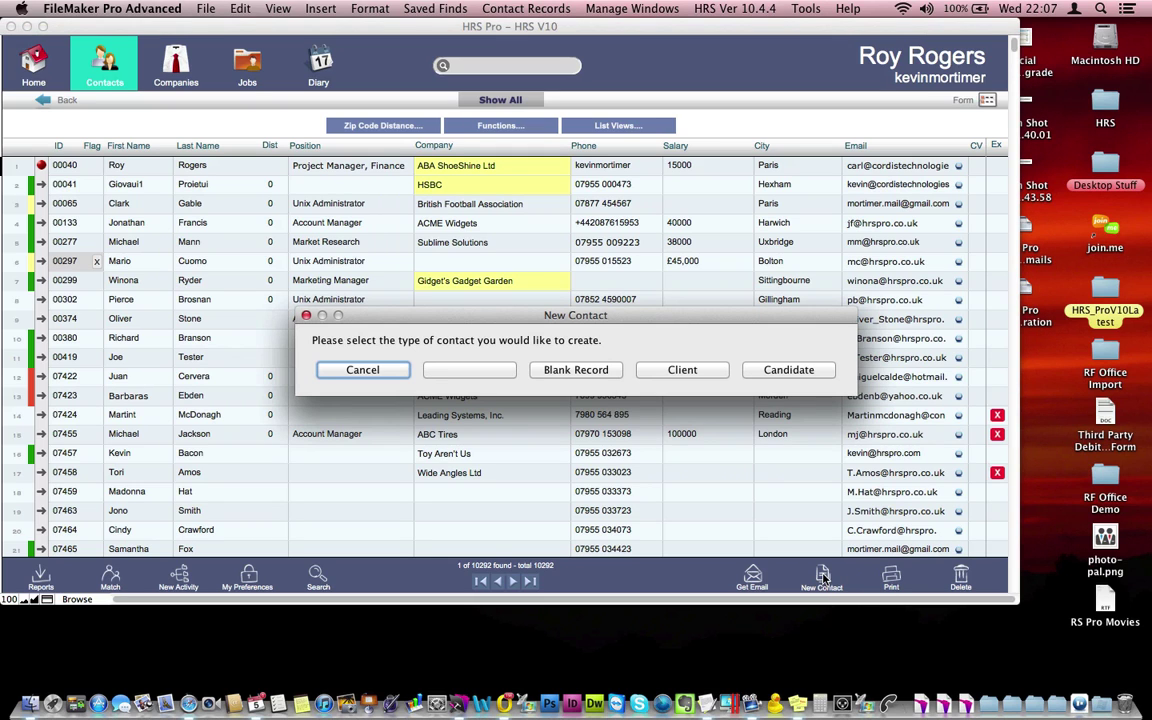
{"action": "left_click", "coordinate": [786, 370]}
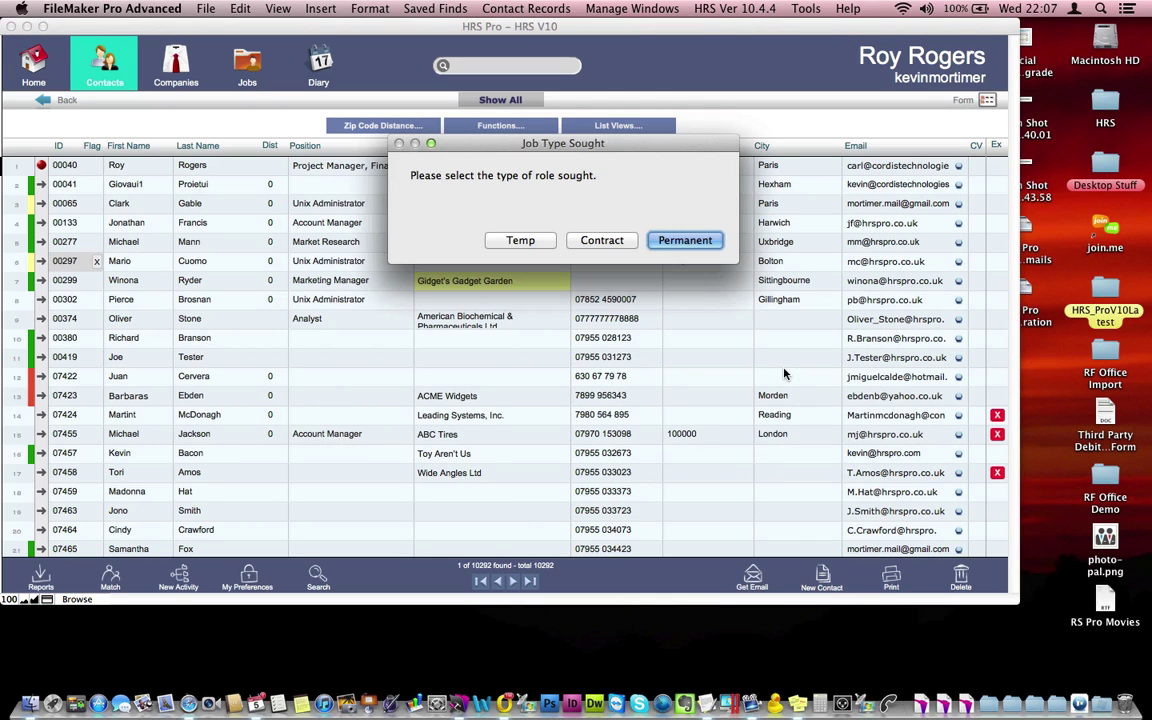
{"action": "left_click", "coordinate": [686, 241]}
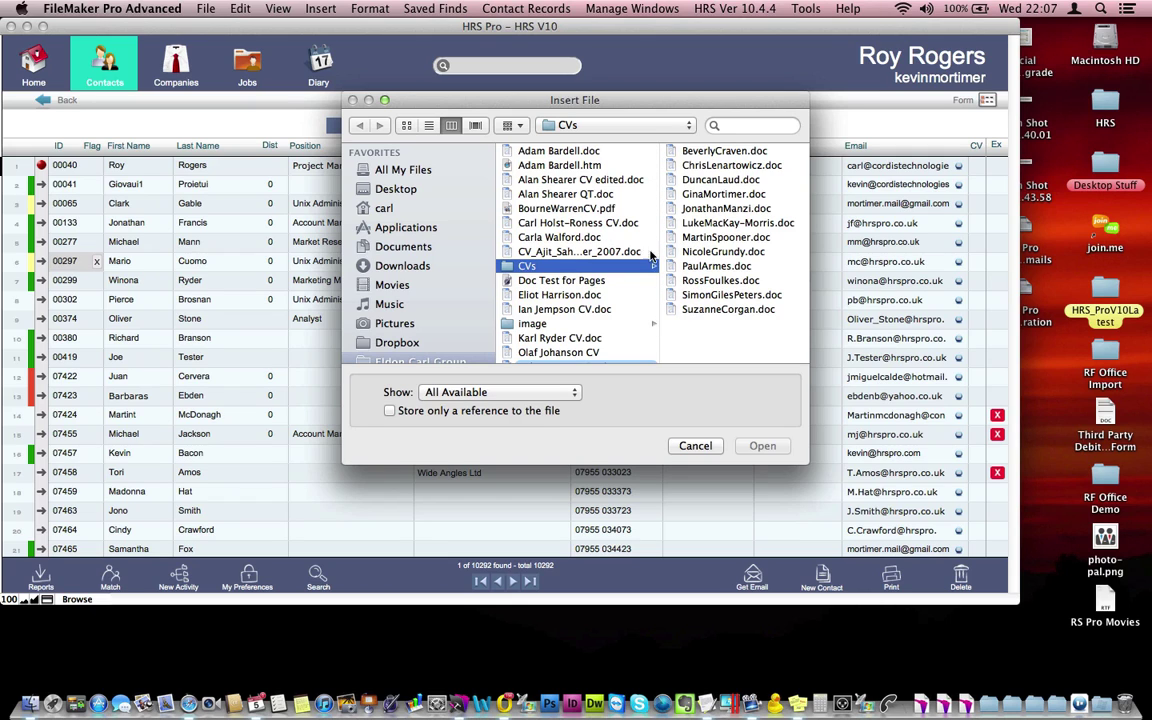
{"action": "double_click", "coordinate": [710, 311]}
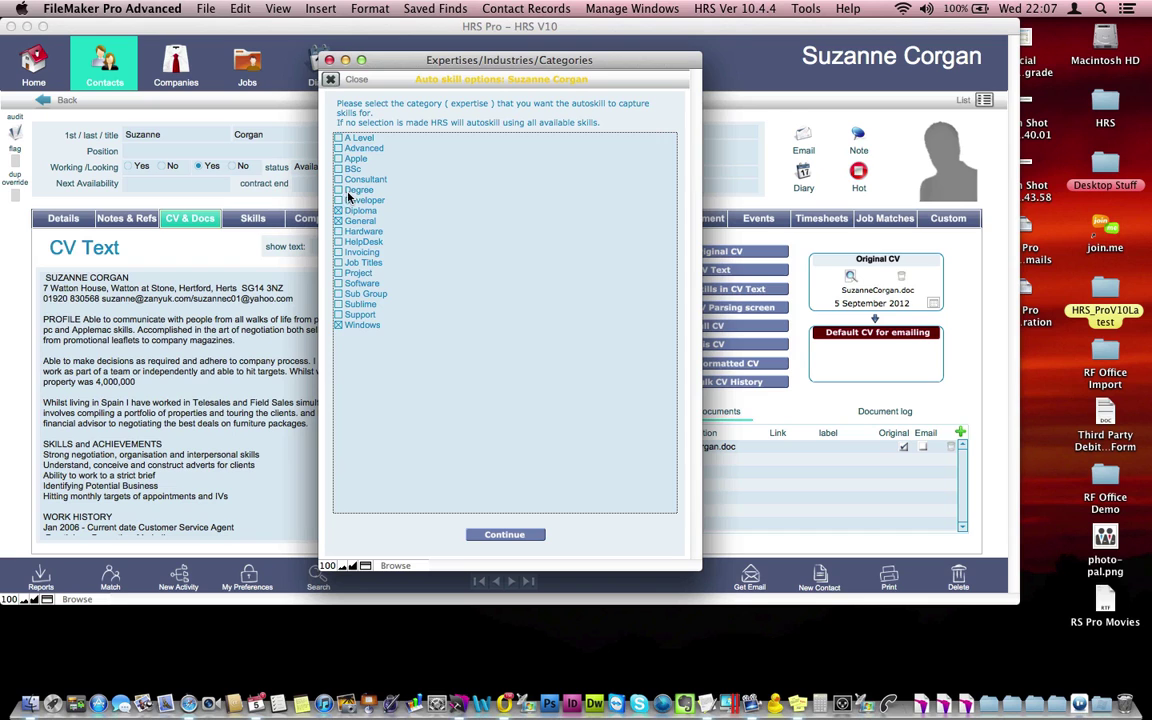
Clear all auto skill category selections and continue so that skills are captured from every available category
{"action": "left_click_drag", "start_coordinate": [395, 61], "coordinate": [472, 101]}
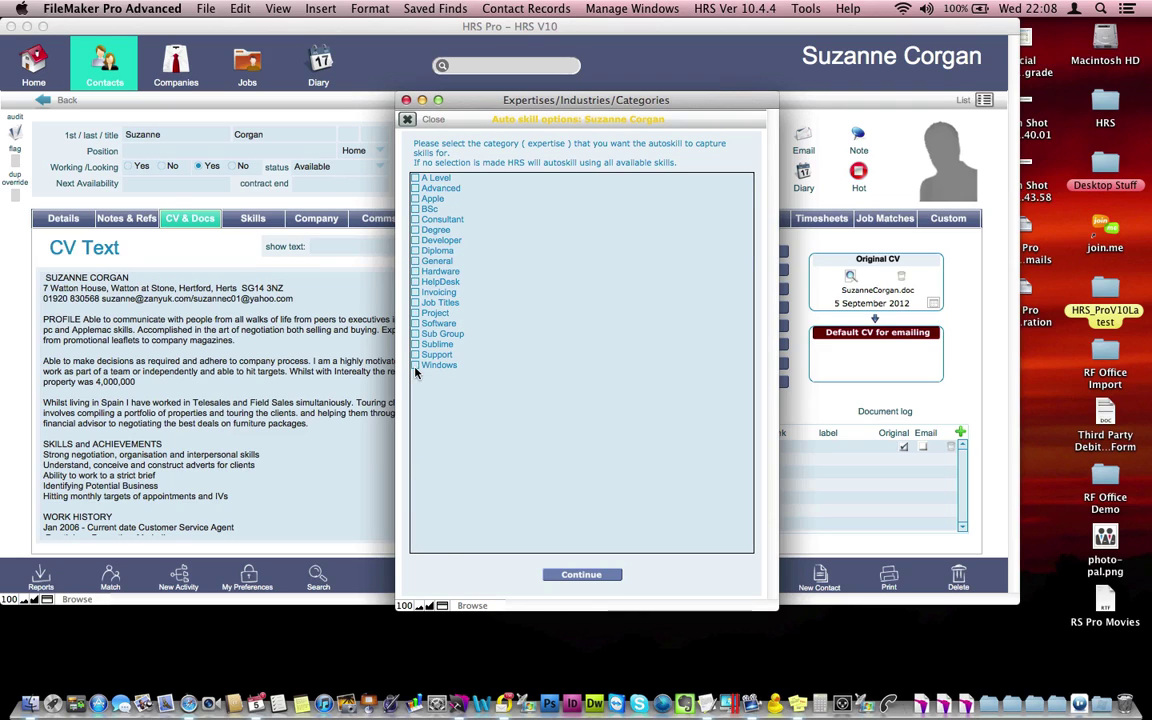
{"action": "left_click", "coordinate": [455, 575]}
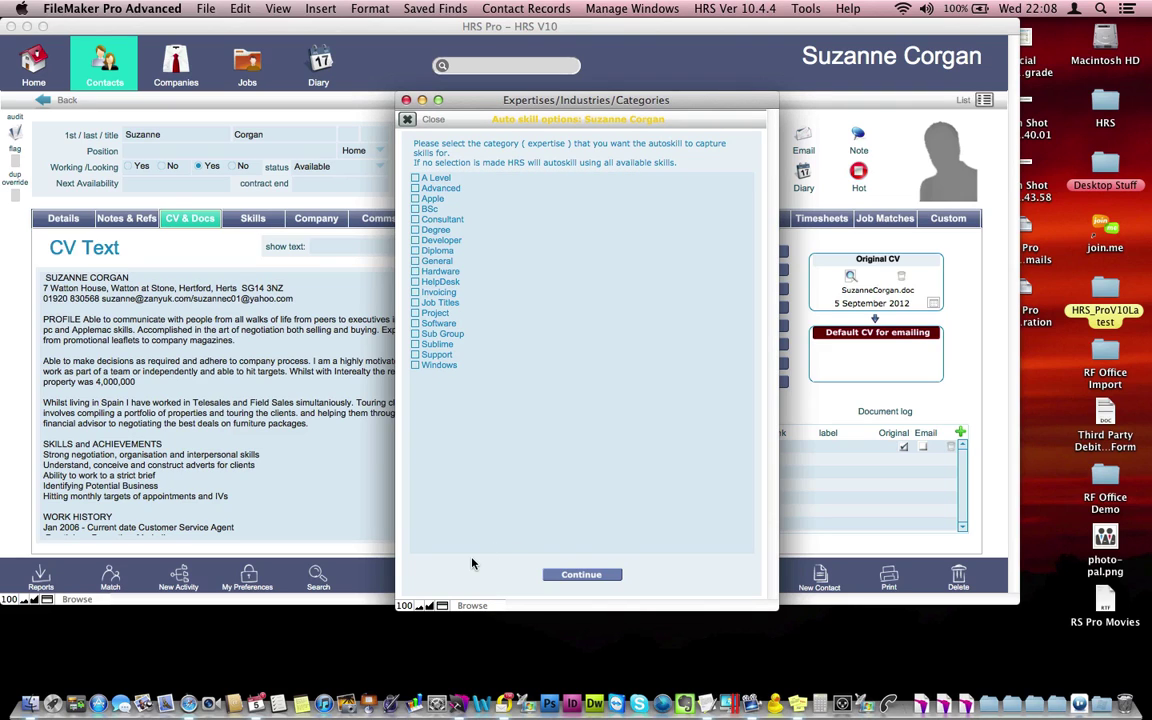
{"action": "left_click", "coordinate": [585, 576]}
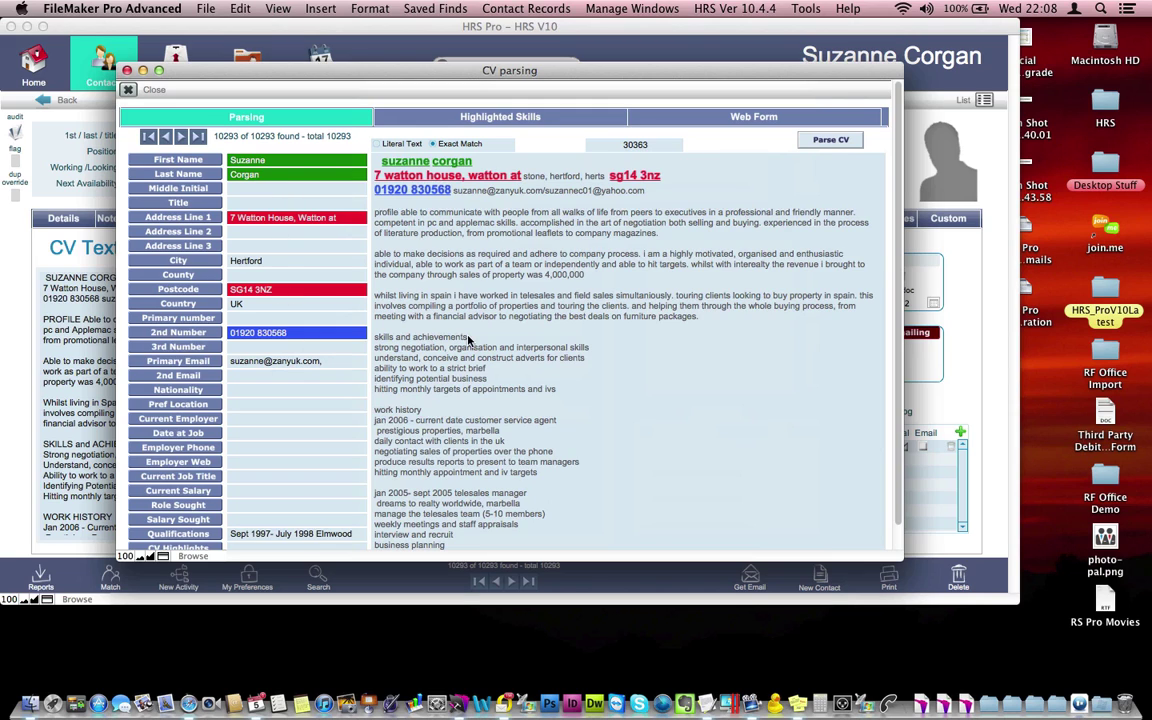
Review the highlighted skills captured from the CV, reading through the CV text down to the IT skills section
{"action": "left_click", "coordinate": [476, 110]}
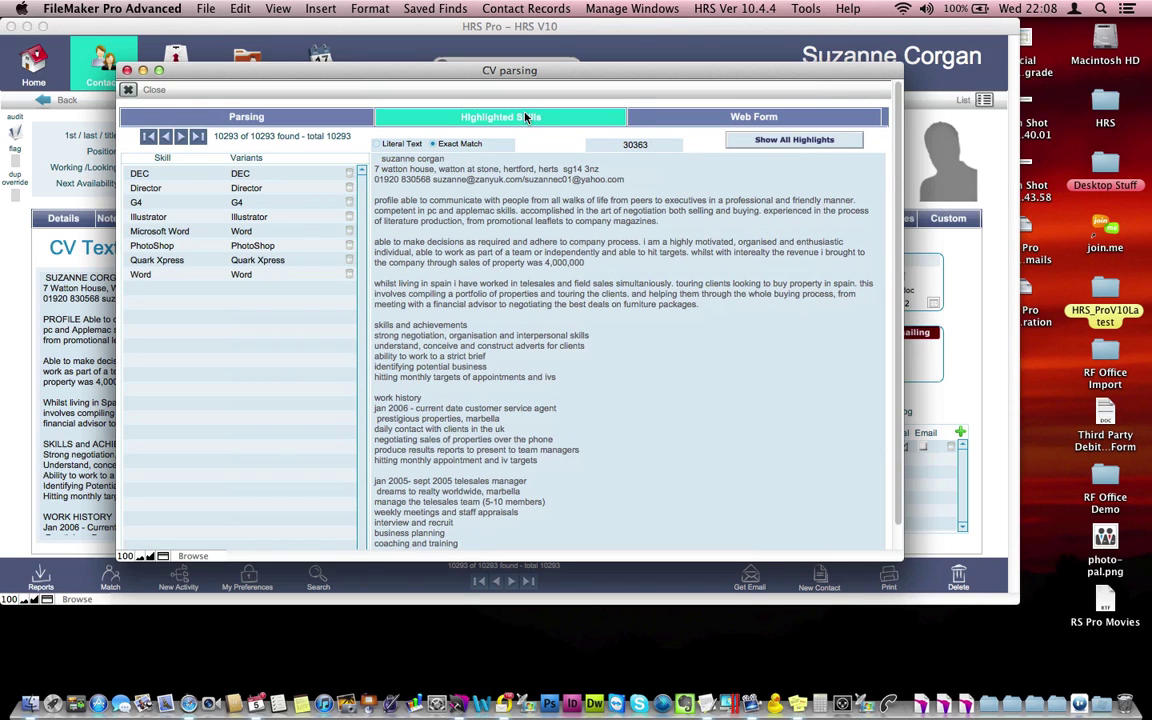
{"action": "right_click", "coordinate": [476, 357]}
{"action": "left_click", "coordinate": [420, 324]}
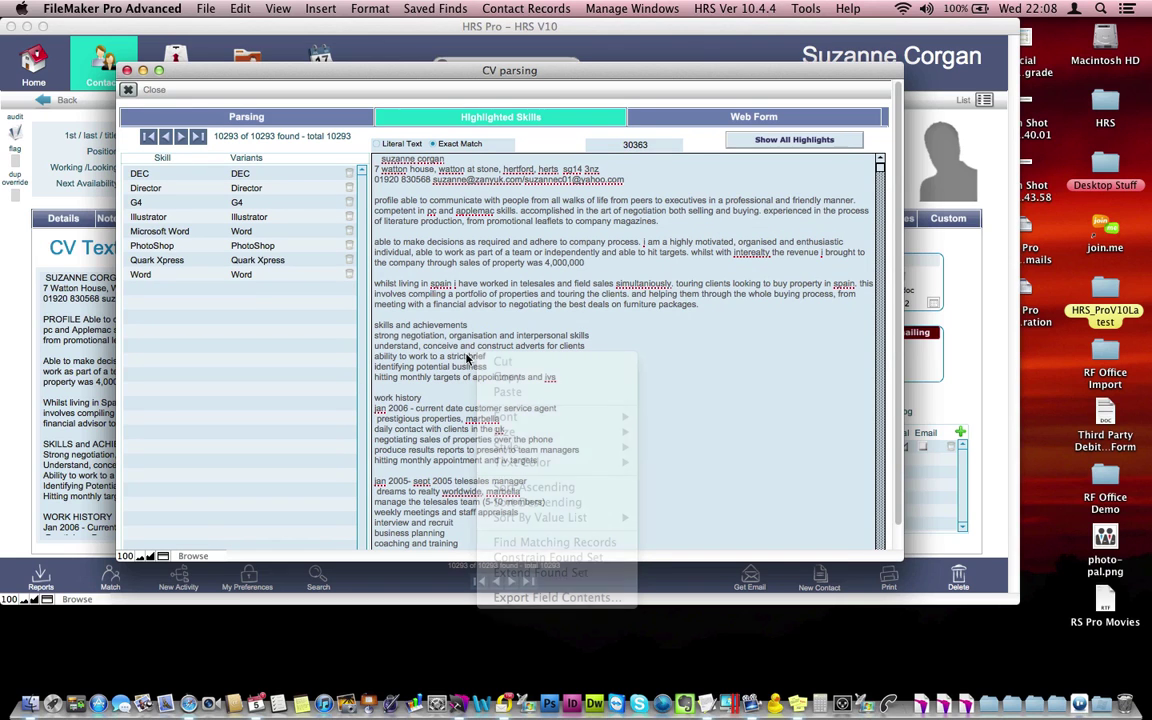
{"action": "scroll", "coordinate": [458, 362], "scroll_direction": "down", "scroll_amount": 10}
{"action": "scroll", "coordinate": [458, 362], "scroll_direction": "down", "scroll_amount": 12}
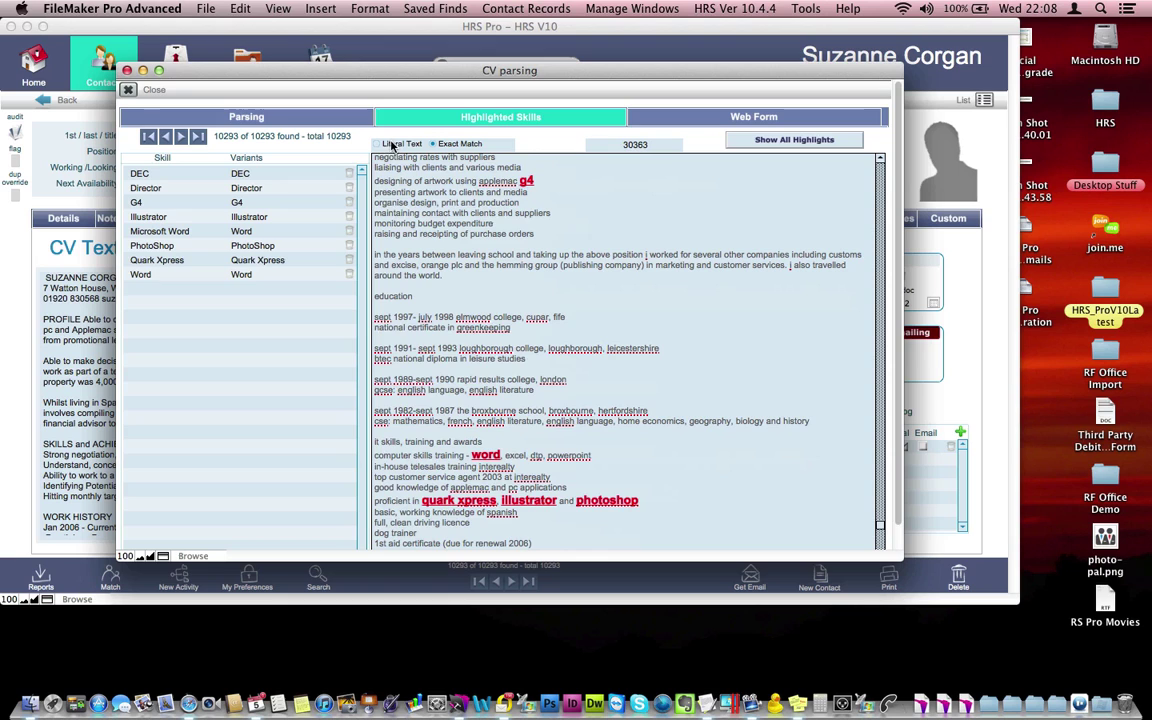
Assign the CV's first PROFILE paragraph, without its heading, to the CV Highlights parsing field
{"action": "left_click", "coordinate": [269, 119]}
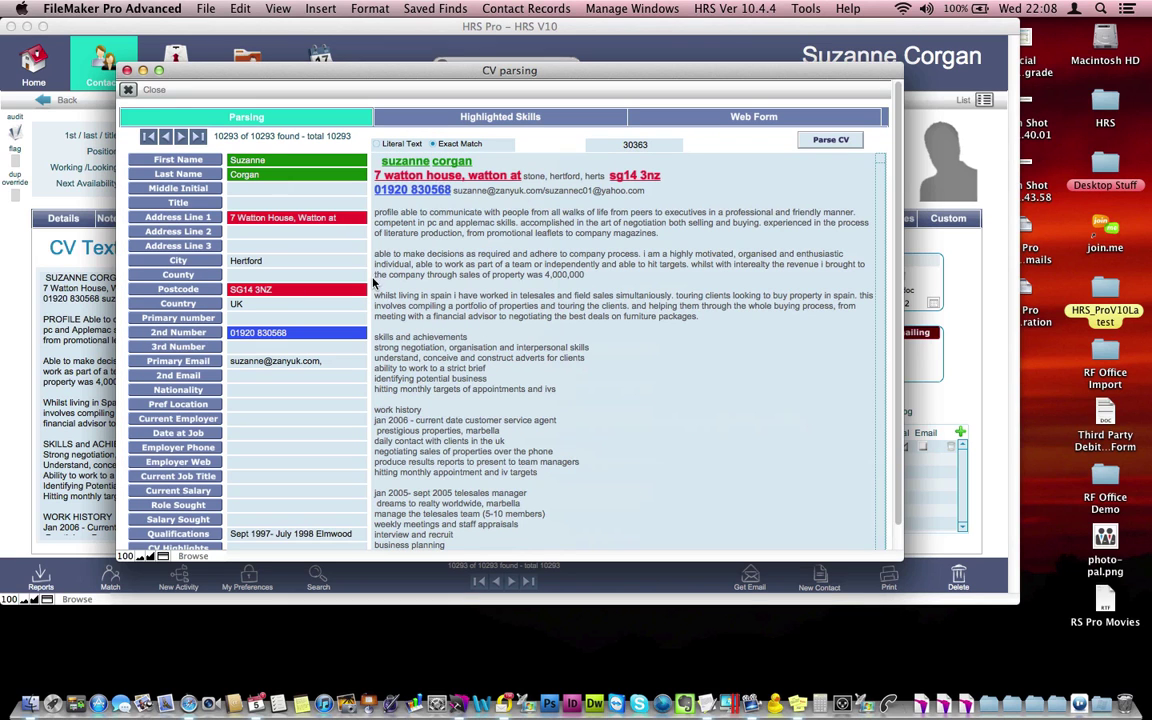
{"action": "left_click", "coordinate": [434, 405]}
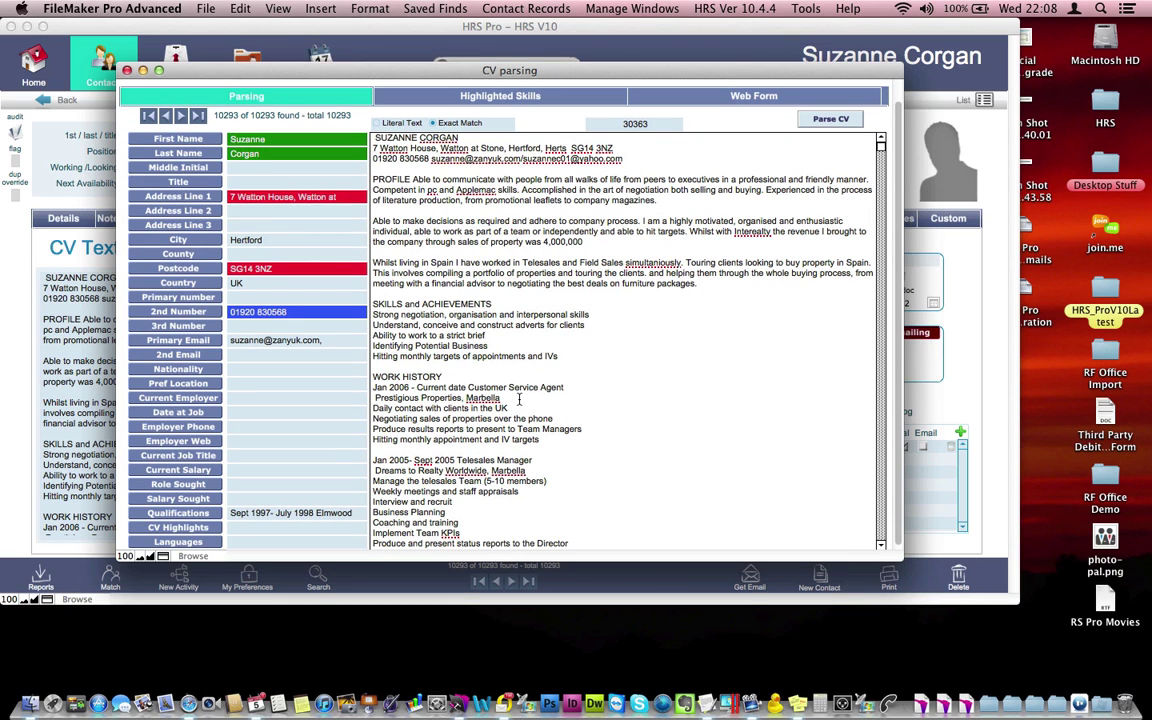
{"action": "left_click_drag", "start_coordinate": [565, 355], "coordinate": [374, 314]}
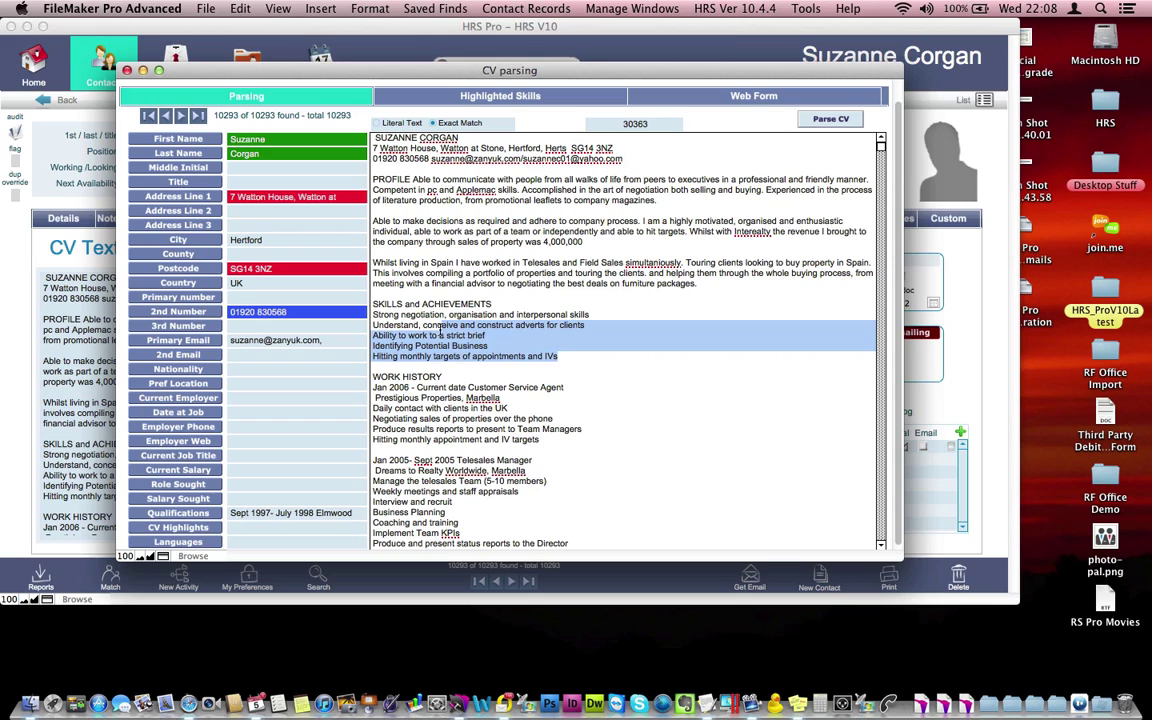
{"action": "left_click", "coordinate": [637, 283]}
{"action": "left_click_drag", "start_coordinate": [657, 200], "coordinate": [410, 184]}
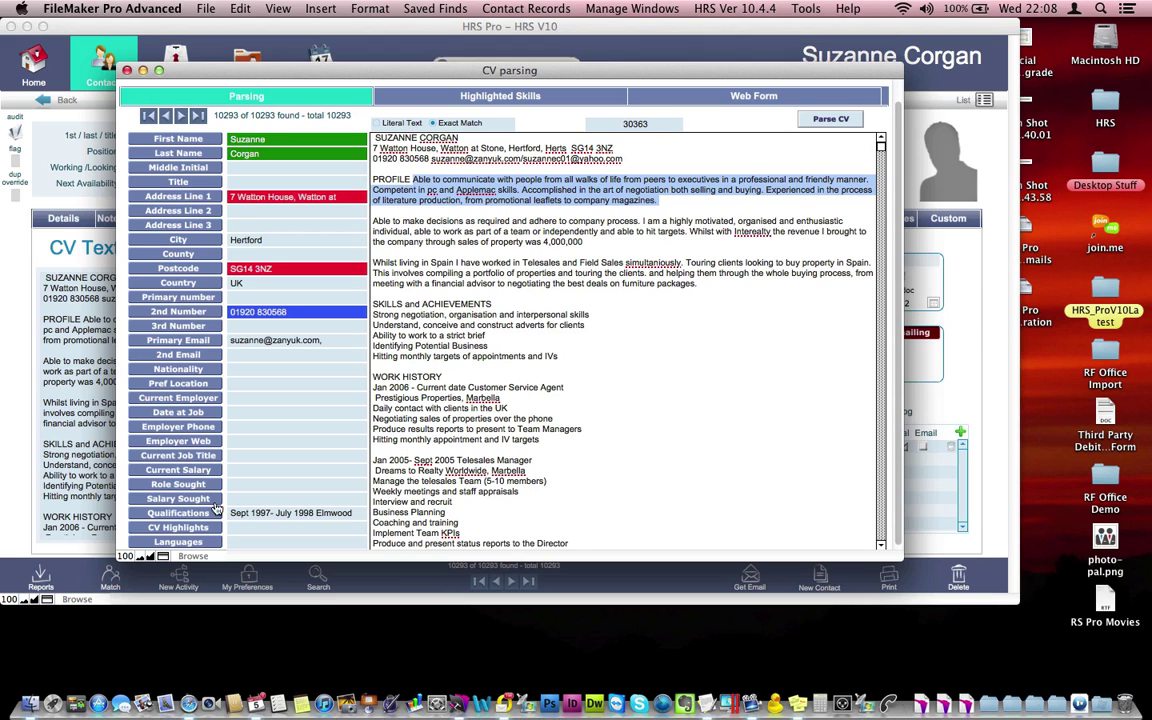
{"action": "left_click", "coordinate": [185, 528]}
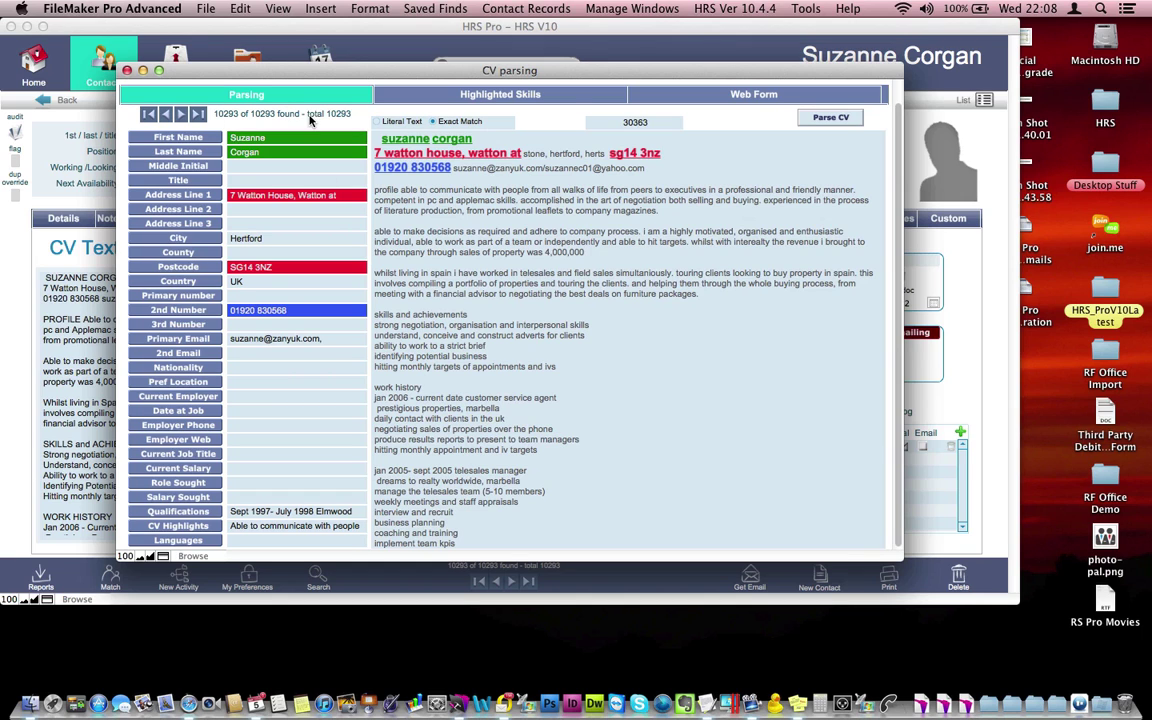
Close the CV parsing window and label the candidate's stored CV document as Original CV
{"action": "scroll", "coordinate": [288, 113], "scroll_direction": "up", "scroll_amount": 1}
{"action": "left_click", "coordinate": [147, 90]}
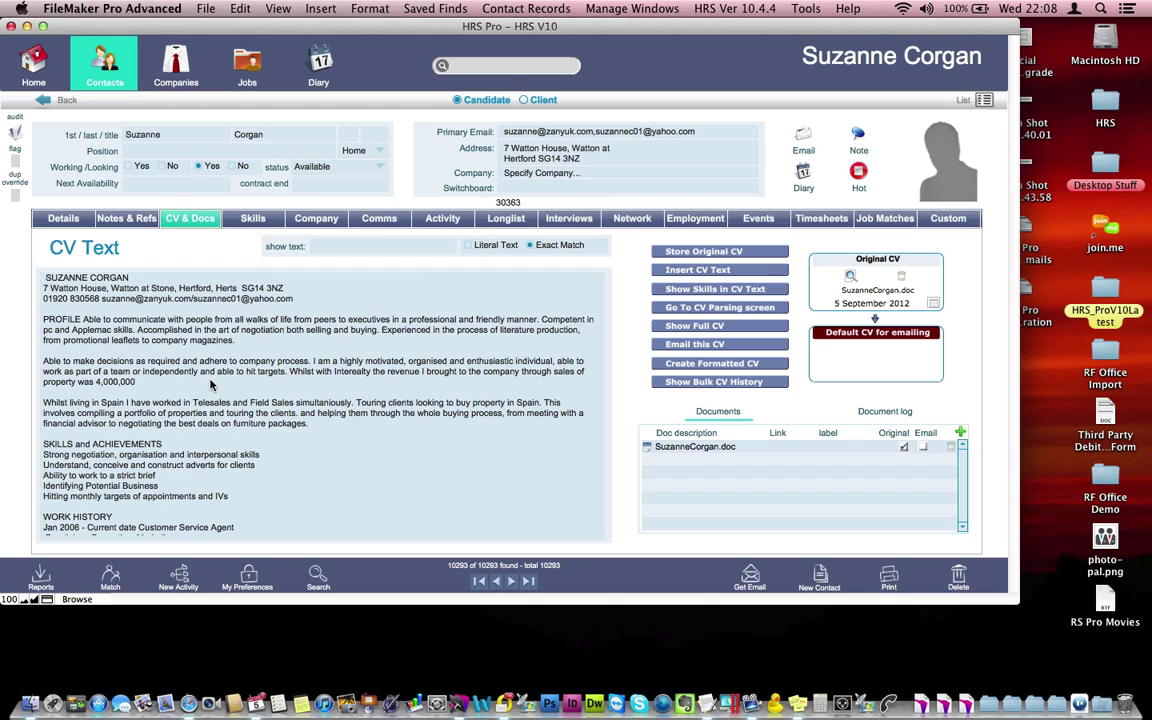
{"action": "left_click", "coordinate": [834, 446]}
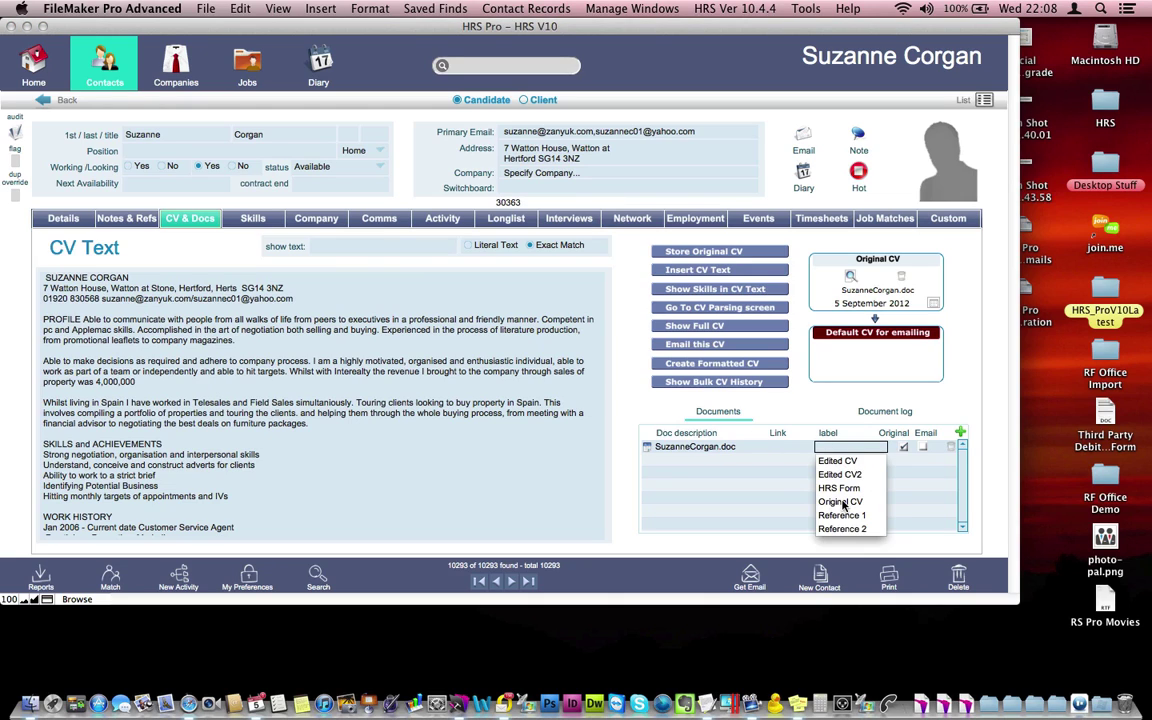
{"action": "left_click", "coordinate": [841, 502]}
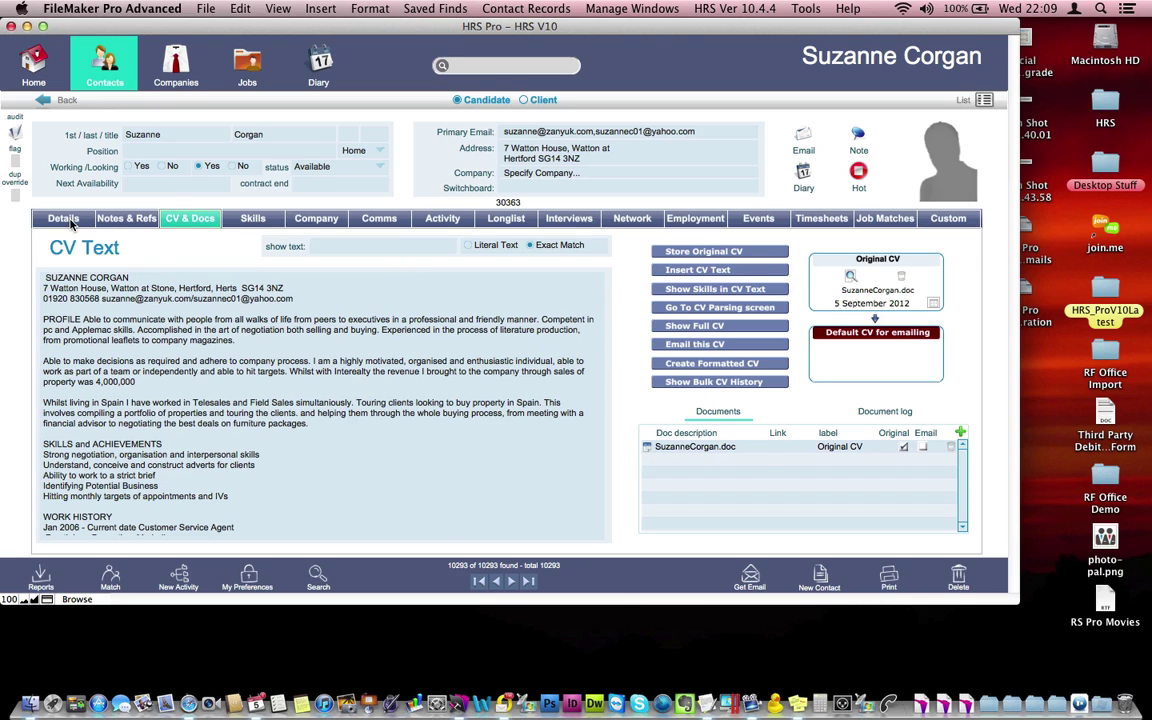
Review the parsed information in the candidate's Details, Skills and Employment sections
{"action": "left_click", "coordinate": [64, 219]}
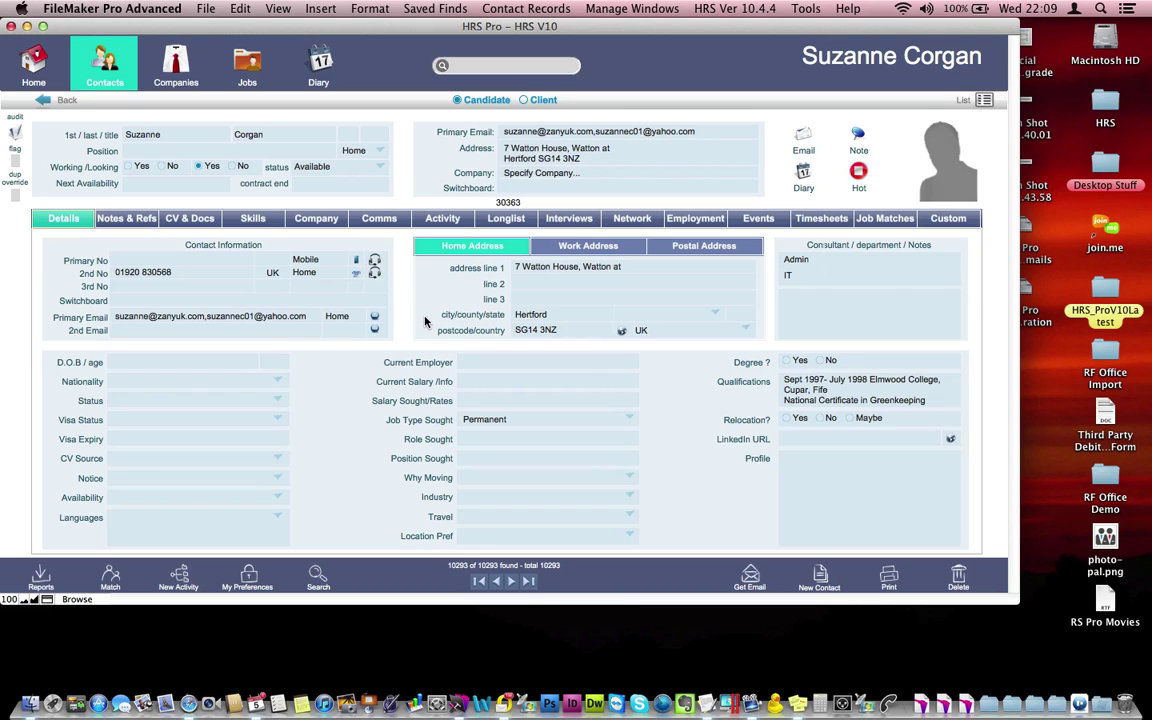
{"action": "left_click", "coordinate": [258, 219]}
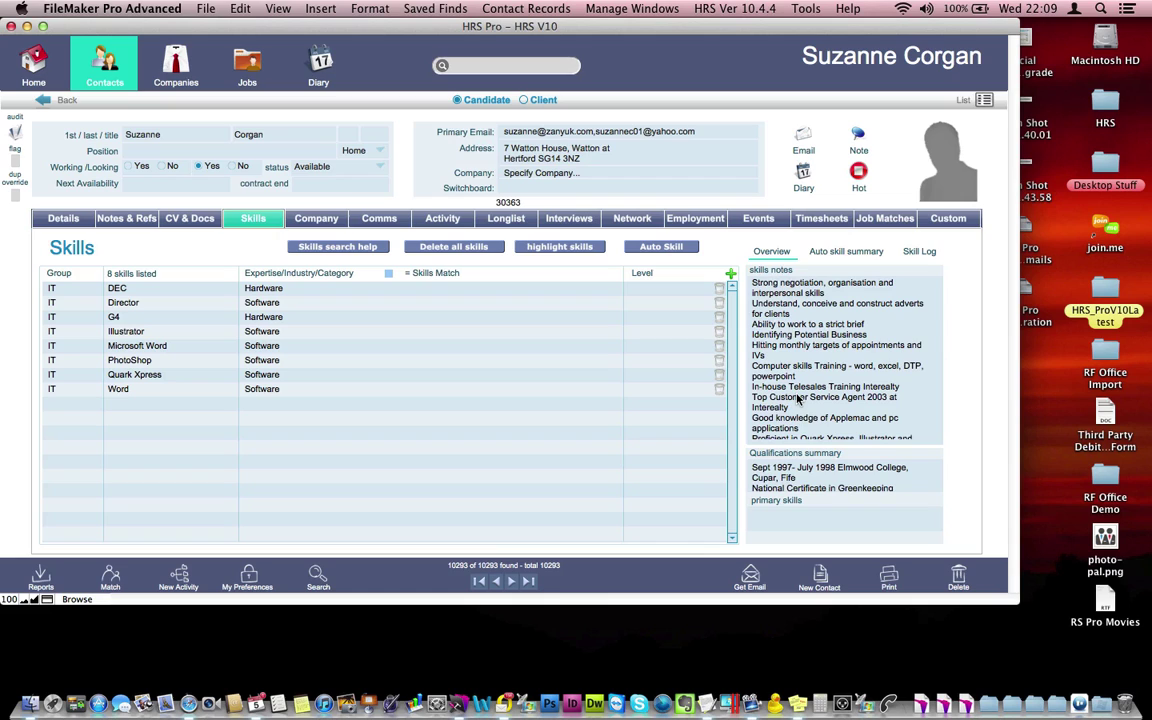
{"action": "left_click", "coordinate": [697, 219]}
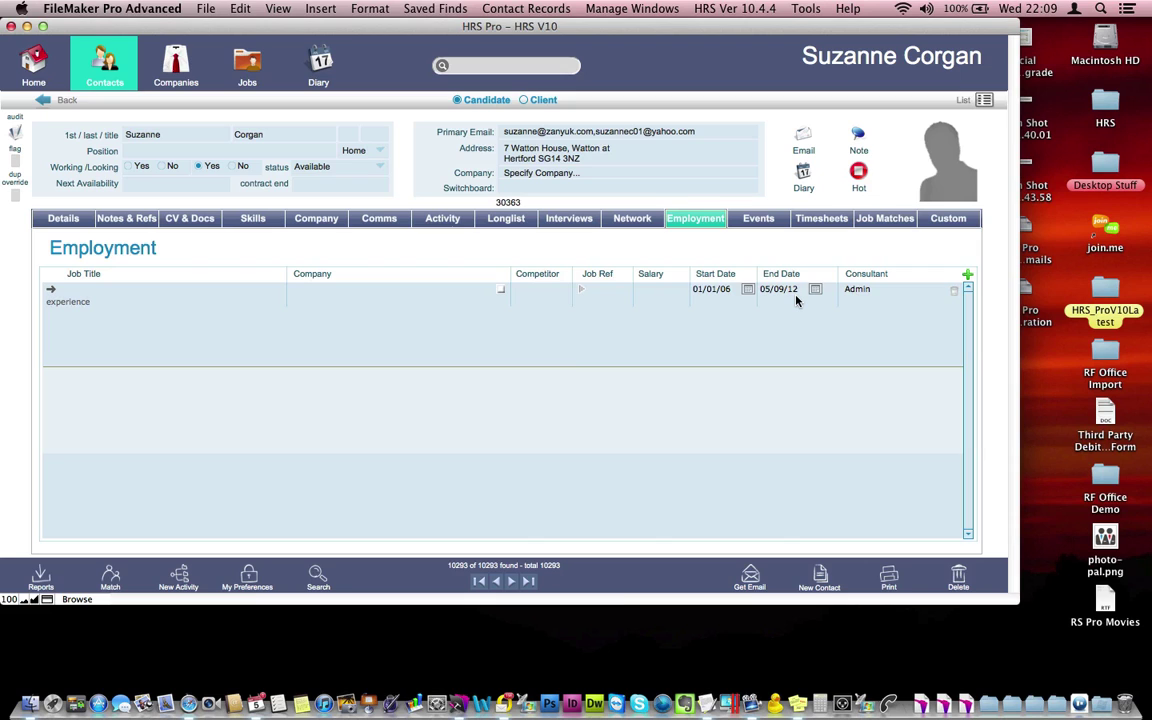
{"action": "left_click", "coordinate": [250, 218]}
{"action": "left_click", "coordinate": [57, 219]}
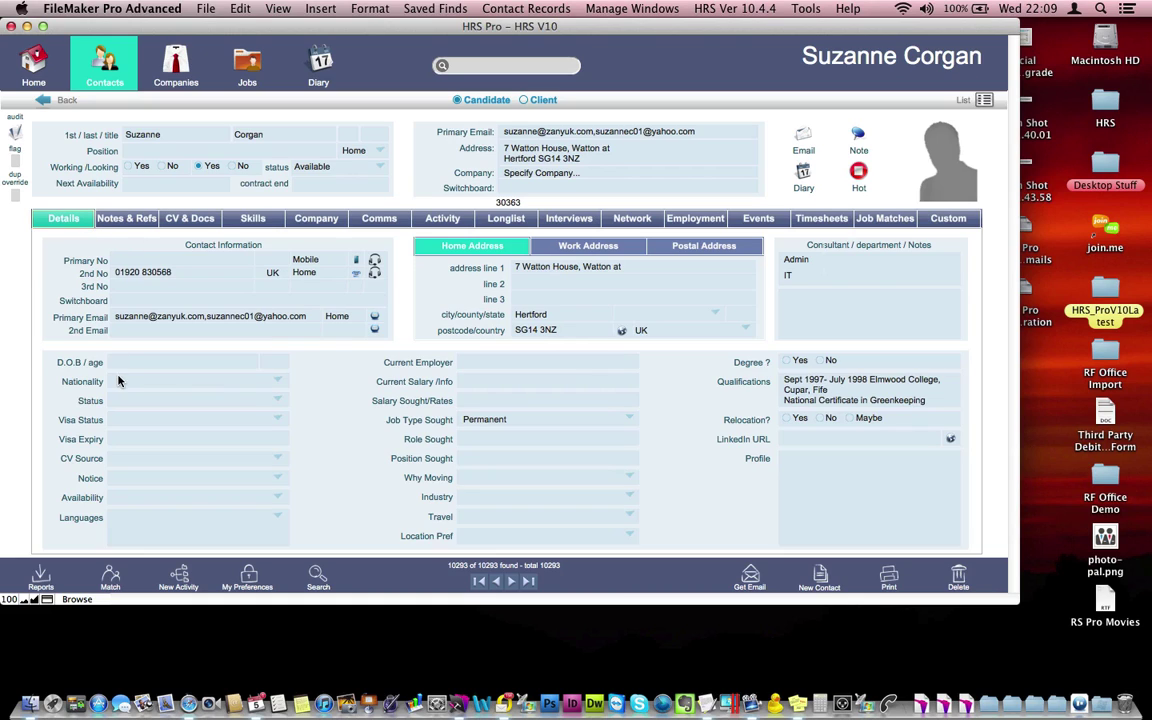
Open the Email Settings in the admin area and add a new email rule
{"action": "left_click", "coordinate": [32, 60]}
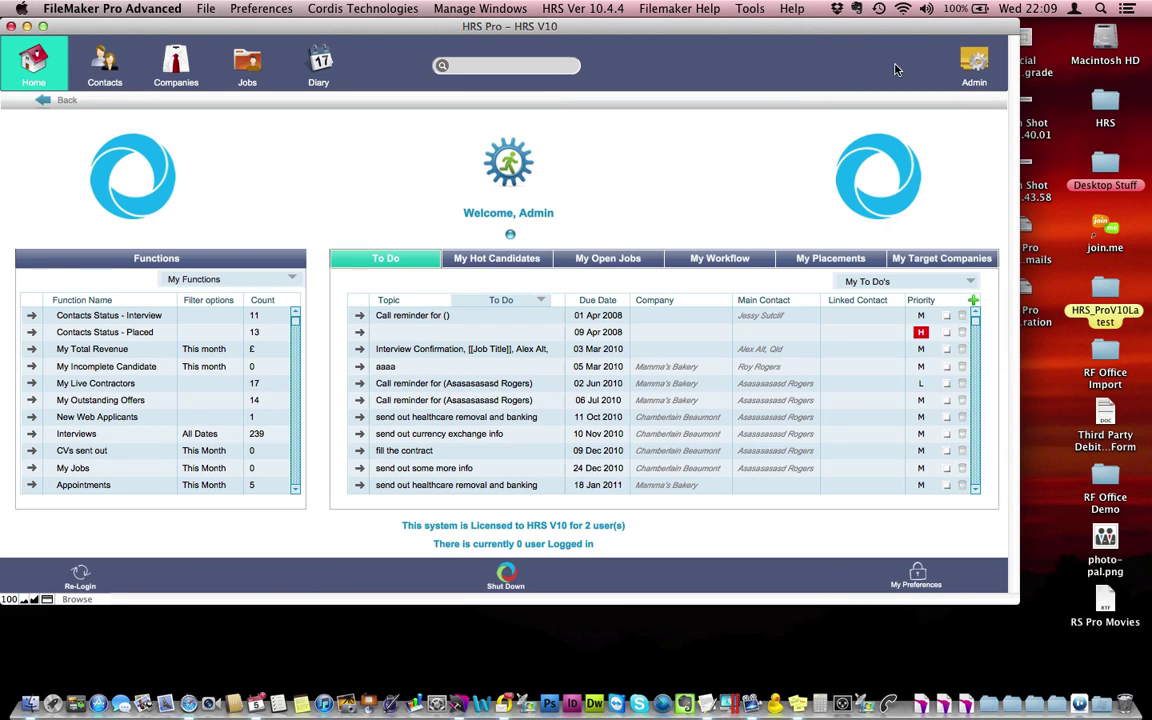
{"action": "left_click", "coordinate": [975, 64]}
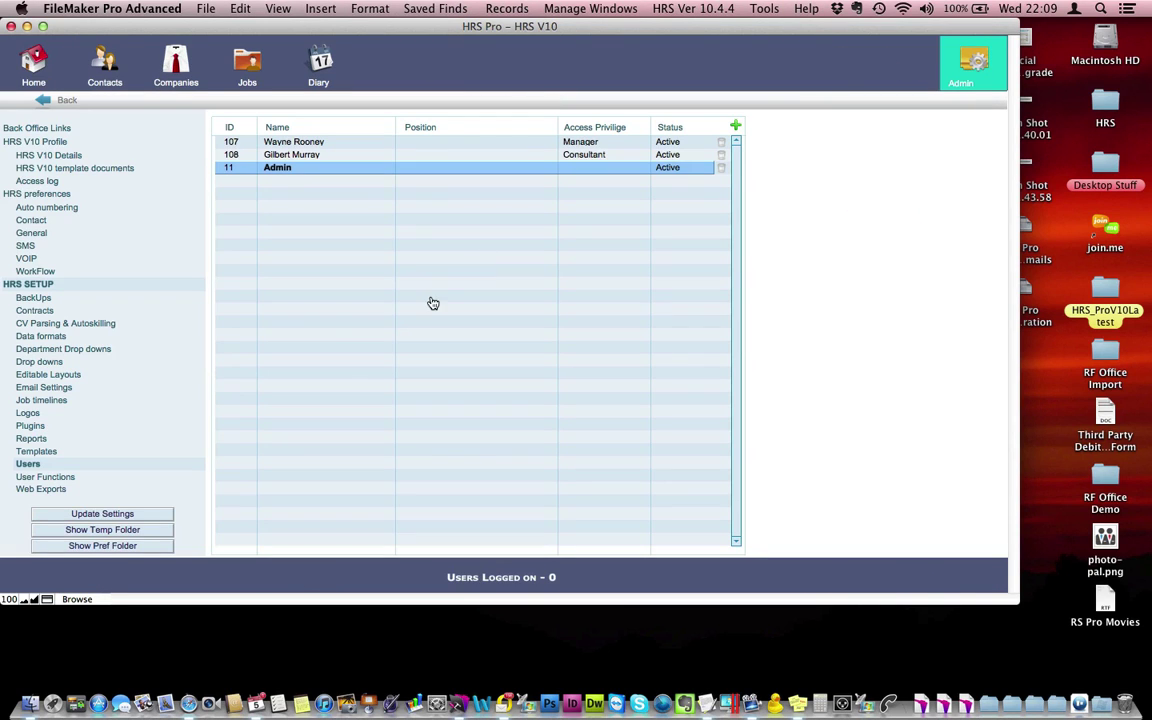
{"action": "left_click", "coordinate": [48, 388]}
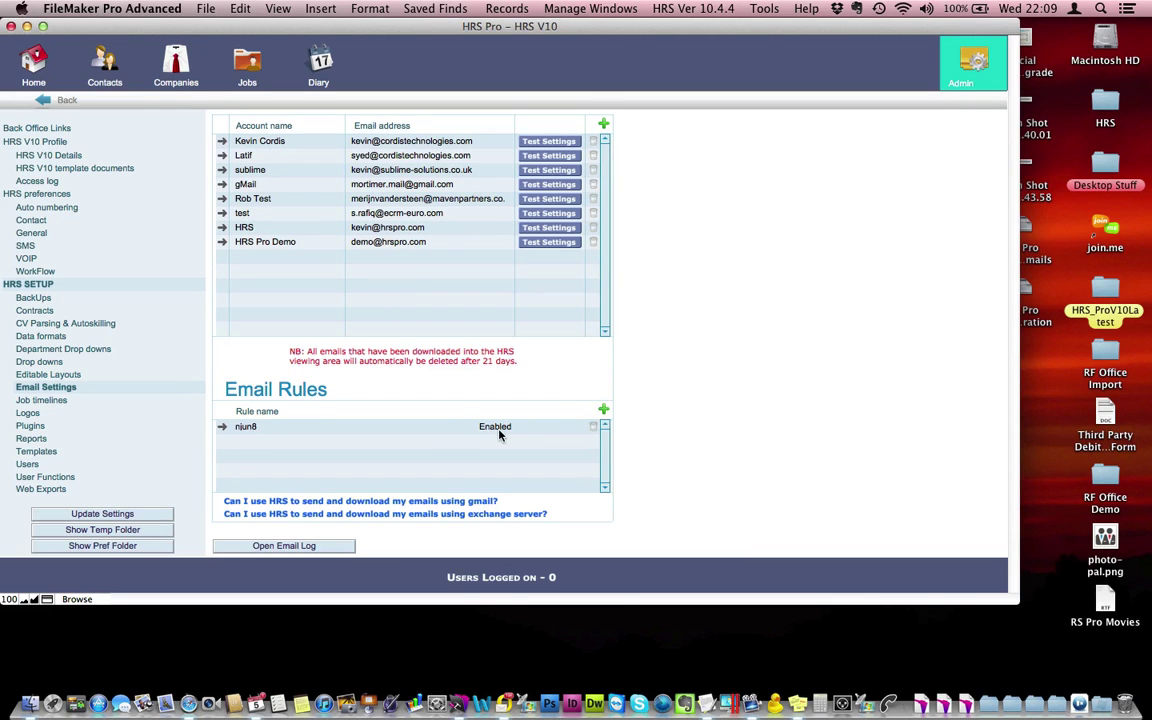
{"action": "left_click", "coordinate": [604, 411]}
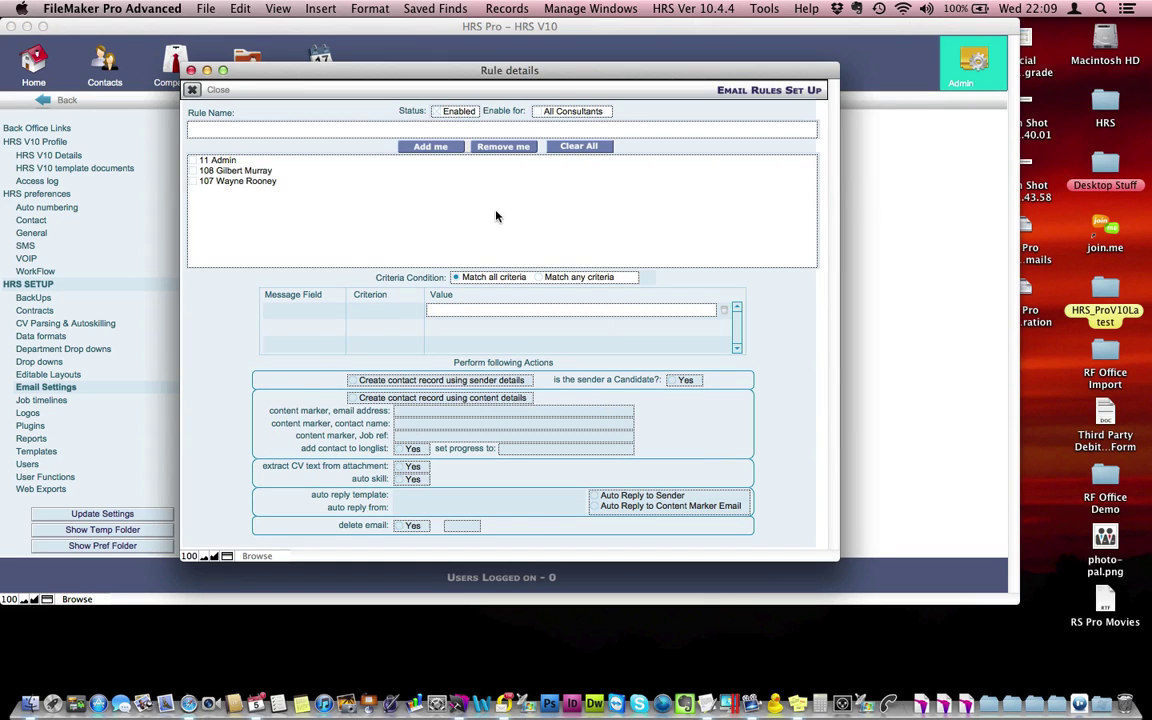
Assign the email rule to the Admin user and name it Cv Parsing
{"action": "left_click", "coordinate": [178, 147]}
{"action": "left_click", "coordinate": [233, 131]}
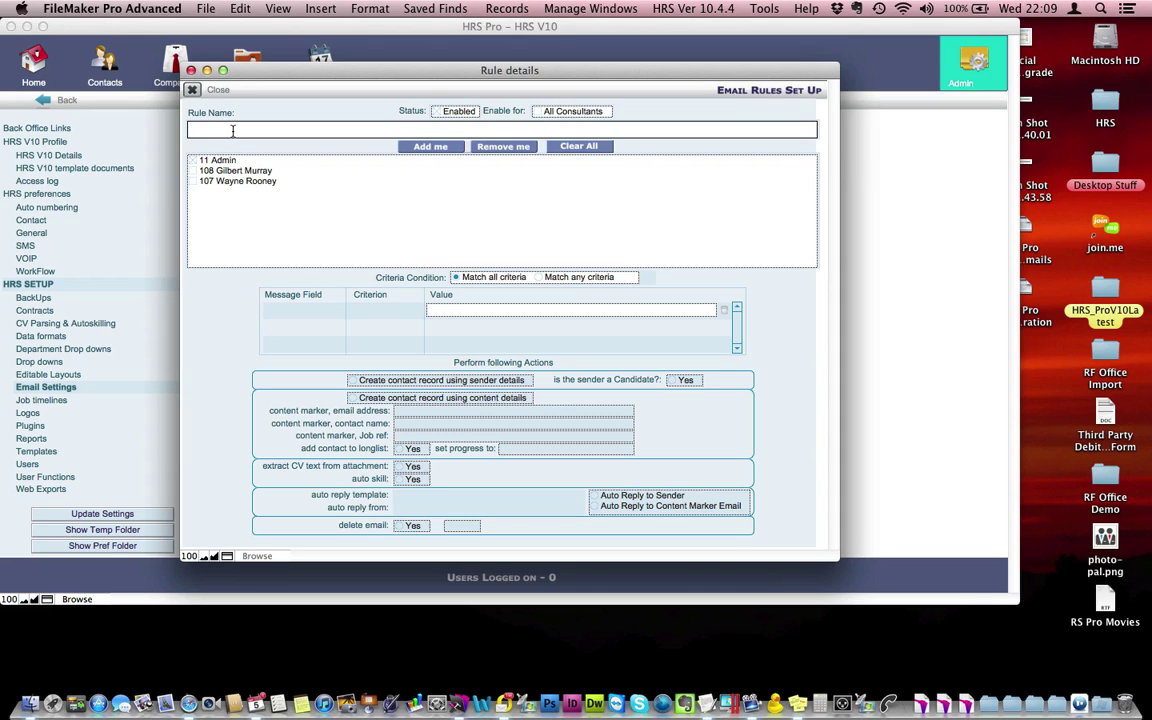
{"action": "type", "text": "Cv Parsing"}
{"action": "left_click", "coordinate": [259, 100]}
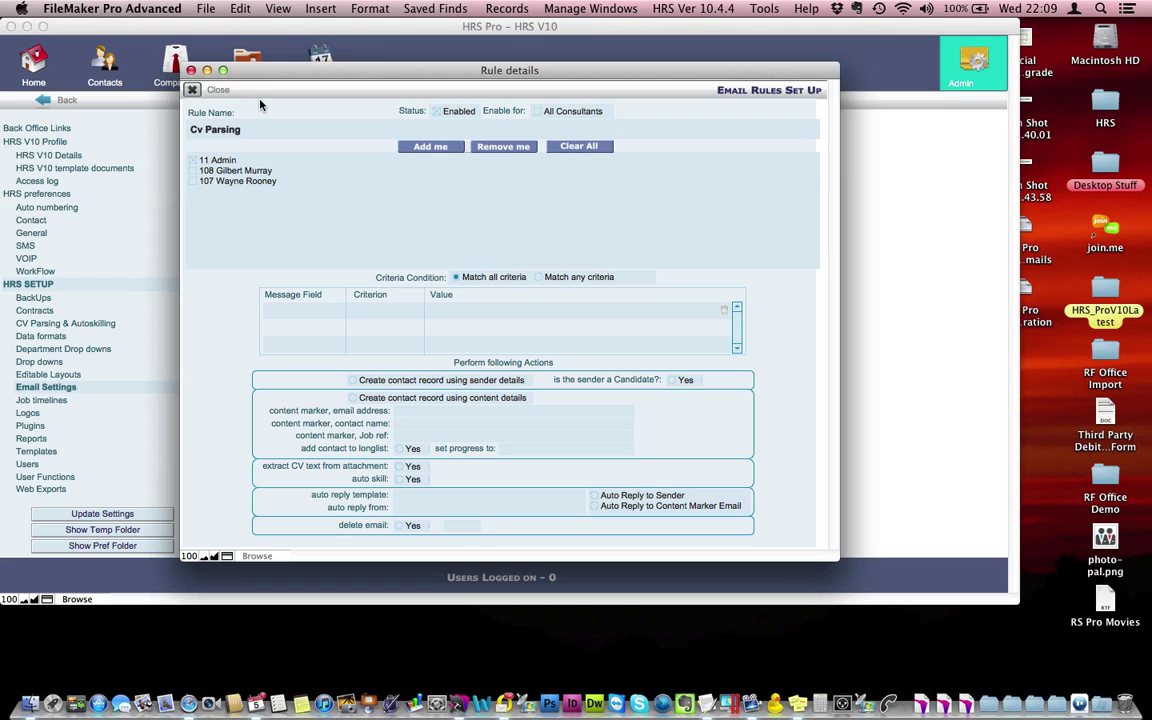
Add a rule criterion matching messages whose From field contains the company's jobs e-mail address
{"action": "left_click", "coordinate": [314, 311]}
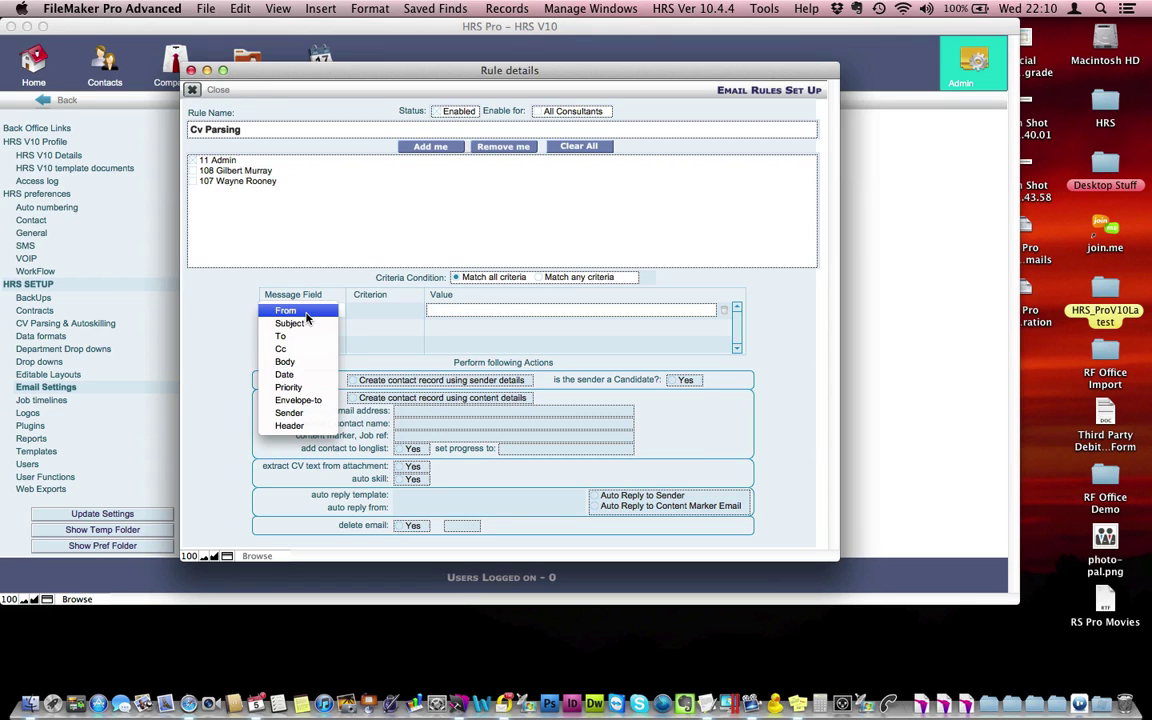
{"action": "left_click", "coordinate": [305, 313]}
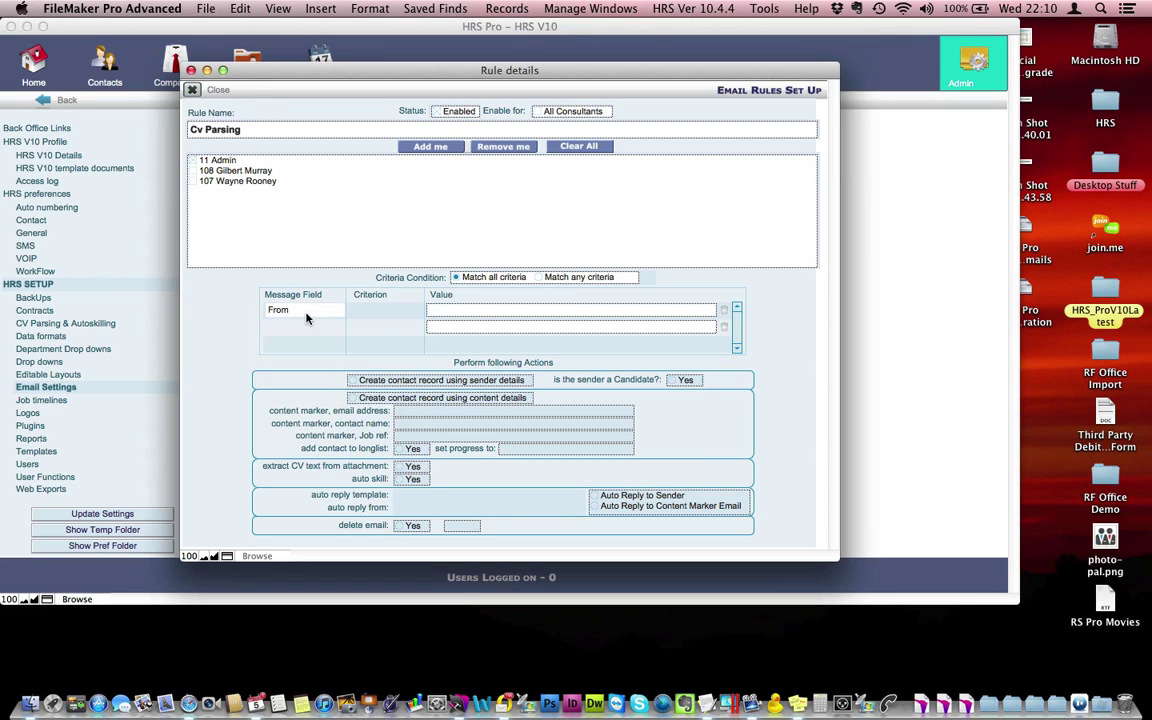
{"action": "left_click", "coordinate": [394, 317]}
{"action": "left_click", "coordinate": [394, 311]}
{"action": "left_click", "coordinate": [453, 311]}
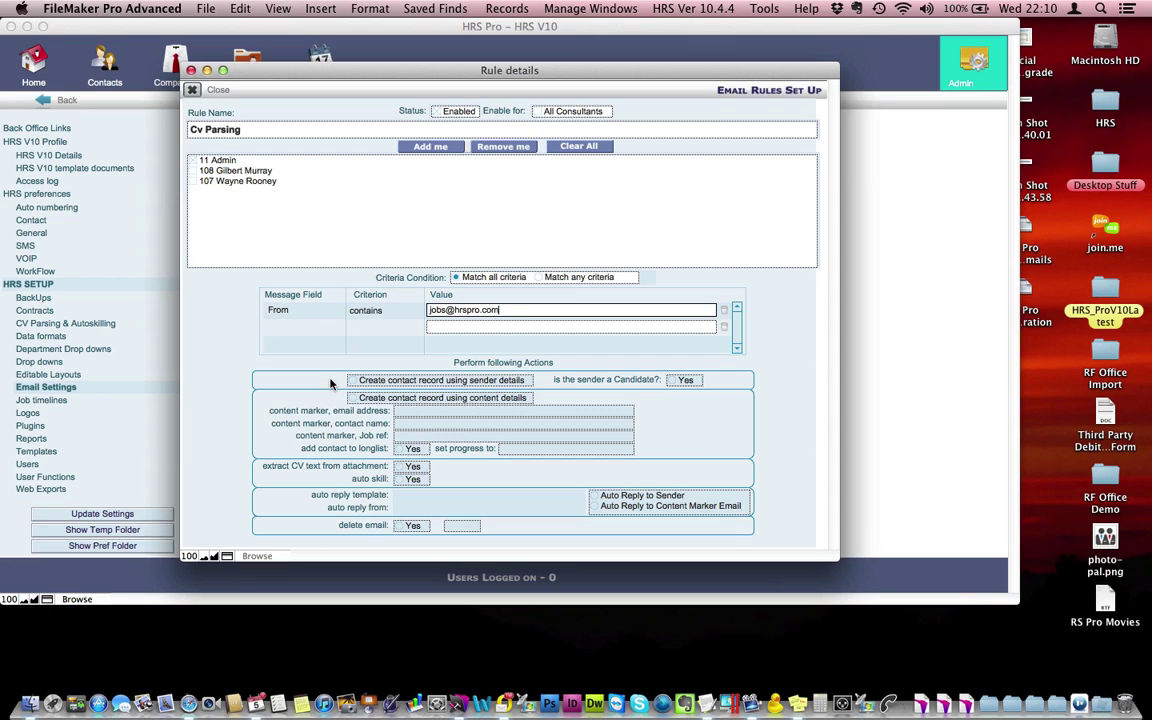
Set the rule to create candidate records from sender details and from content details, with Use the Reply To address as the email address marker
{"action": "left_click", "coordinate": [421, 381]}
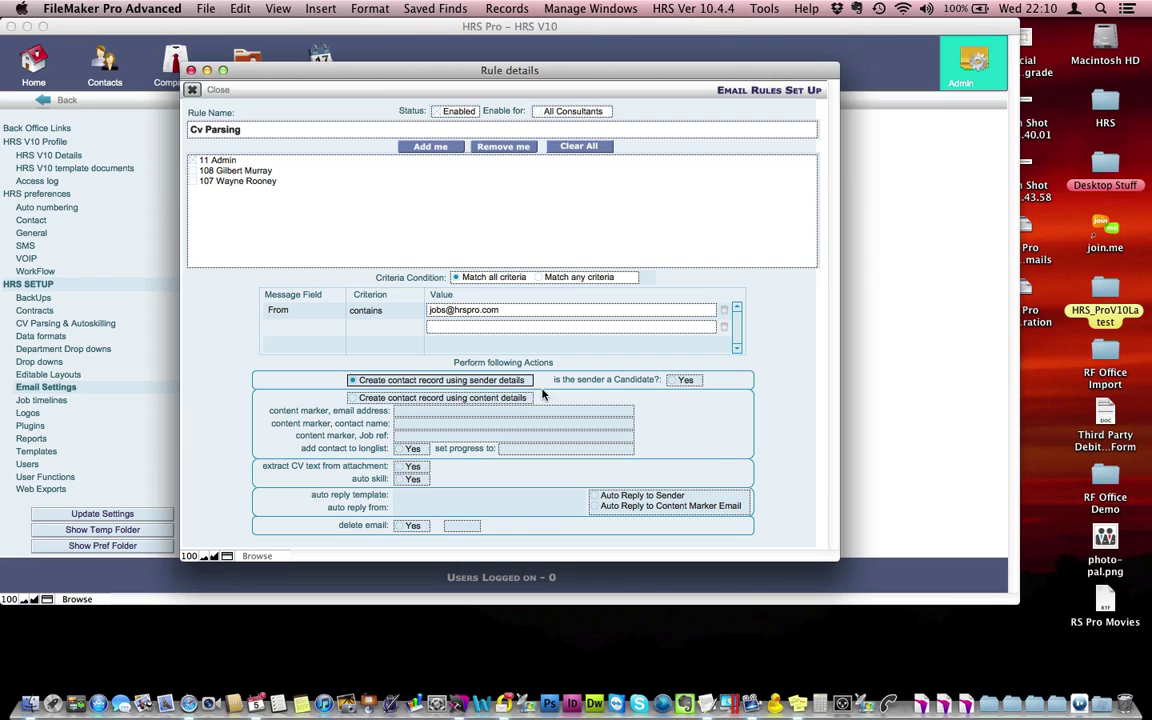
{"action": "left_click", "coordinate": [683, 380]}
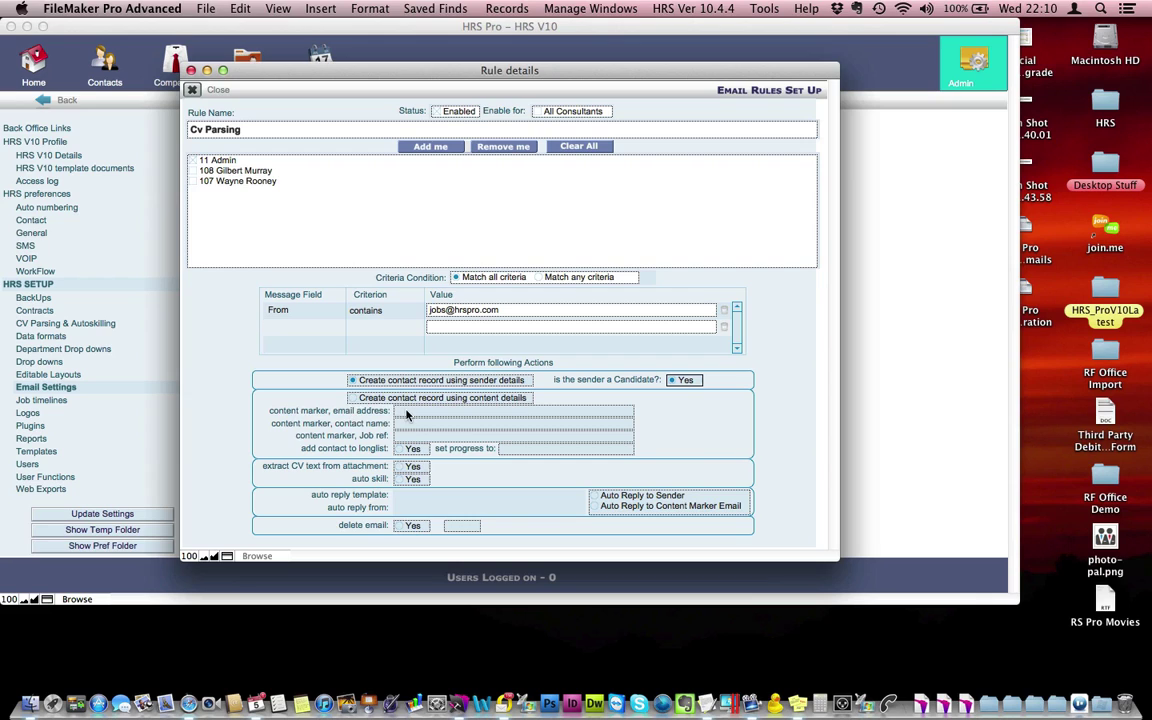
{"action": "left_click", "coordinate": [406, 412]}
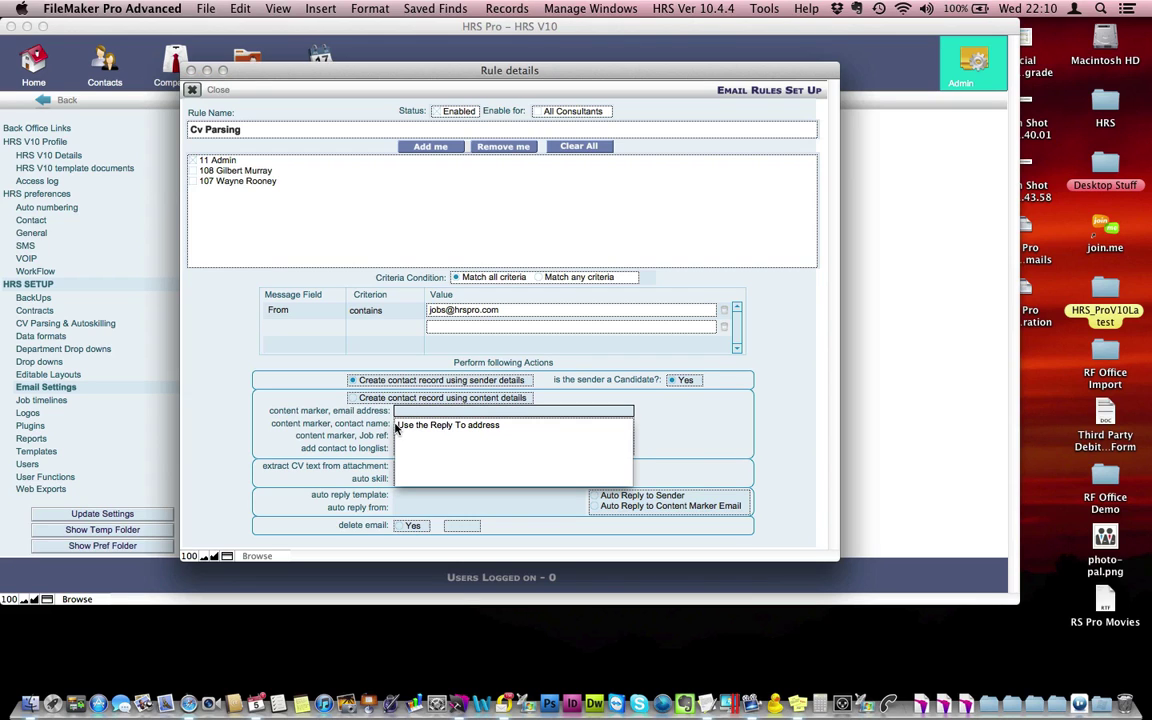
{"action": "left_click", "coordinate": [430, 425]}
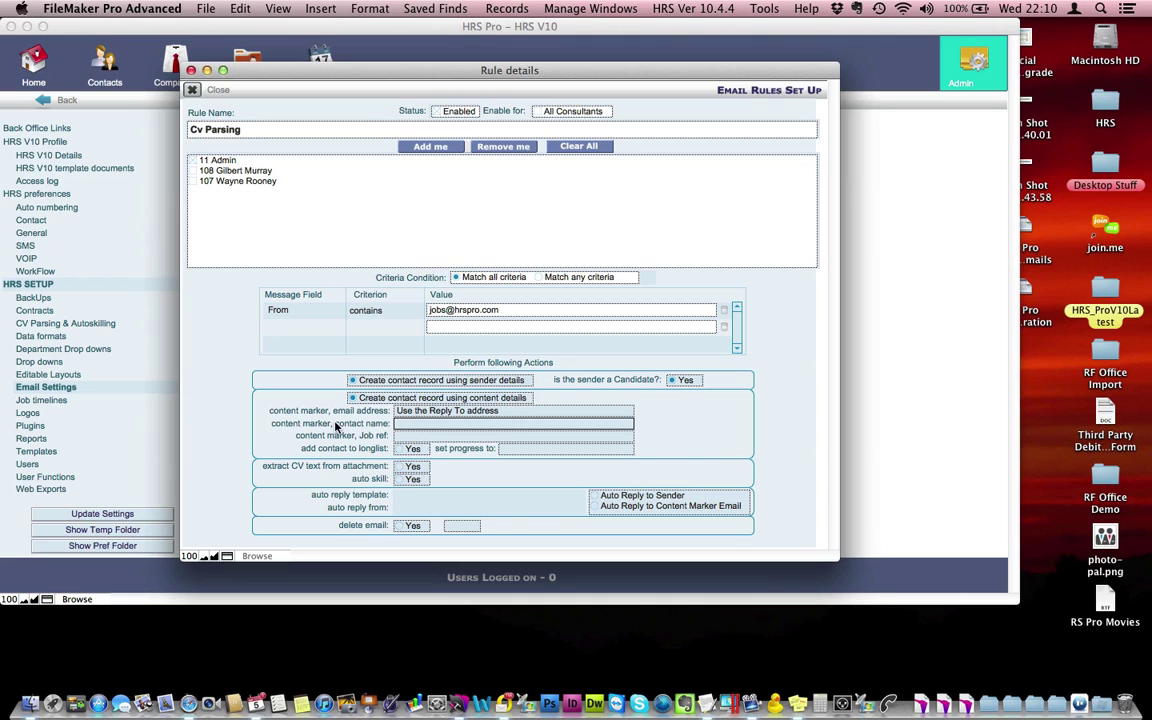
{"action": "left_click", "coordinate": [365, 432]}
{"action": "left_click", "coordinate": [697, 253]}
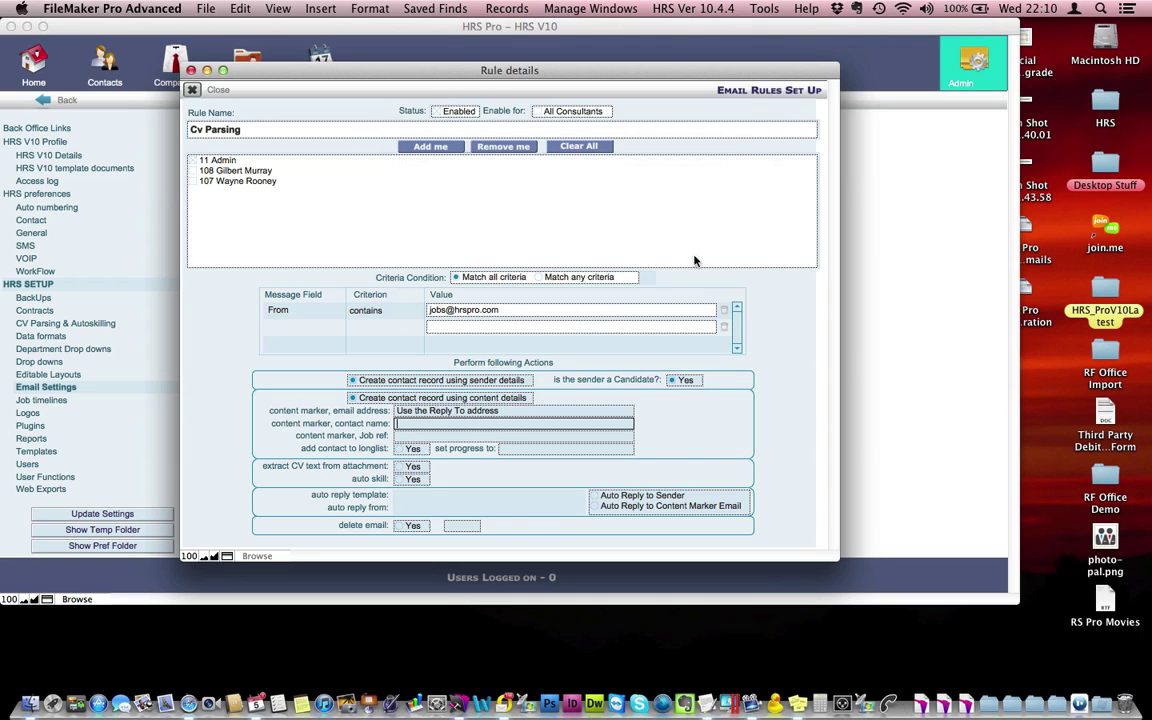